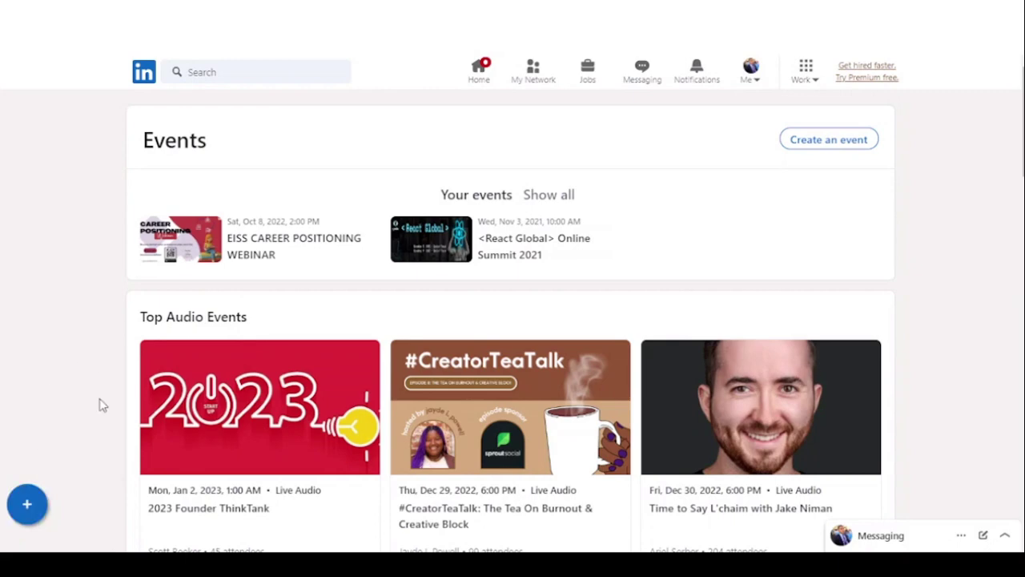
# Step: Start a new audience from the LinkoMatic panel's Audience Creation options
pyautogui.click(26, 506)
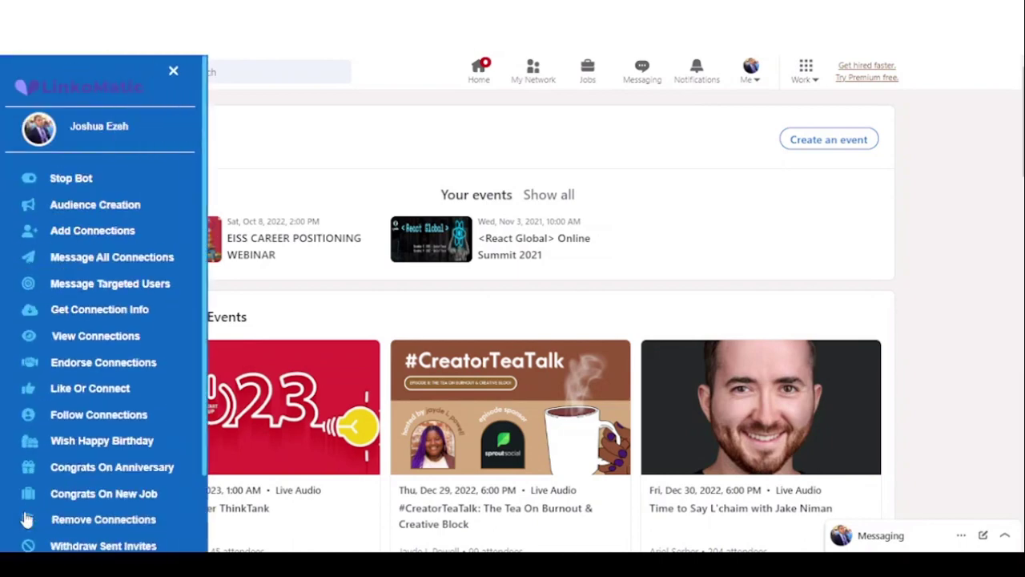
pyautogui.click(105, 210)
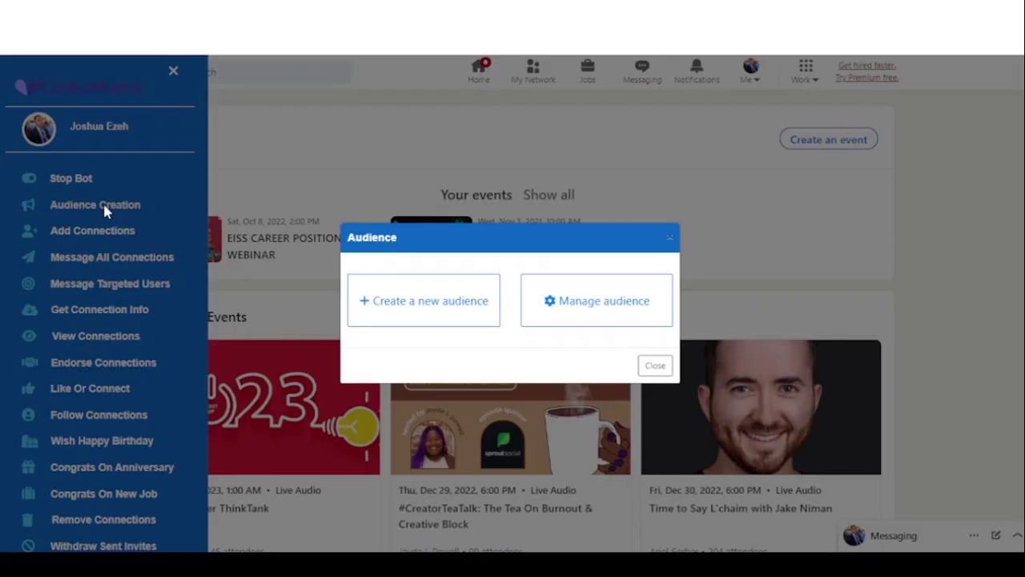
pyautogui.click(443, 311)
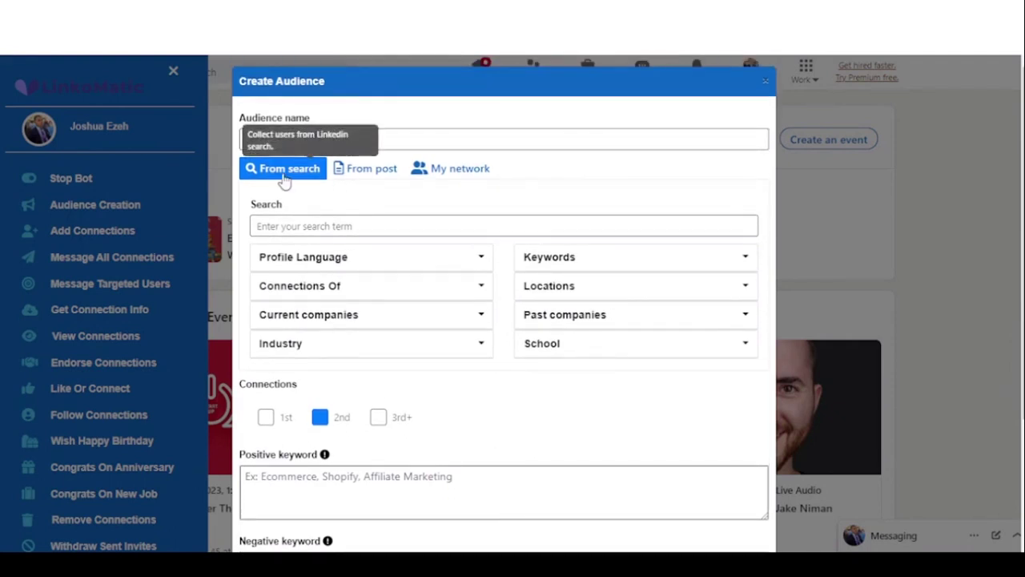
# Step: Tick the 1st connection degree under My network, then return to the From post source
pyautogui.click(366, 181)
pyautogui.click(464, 172)
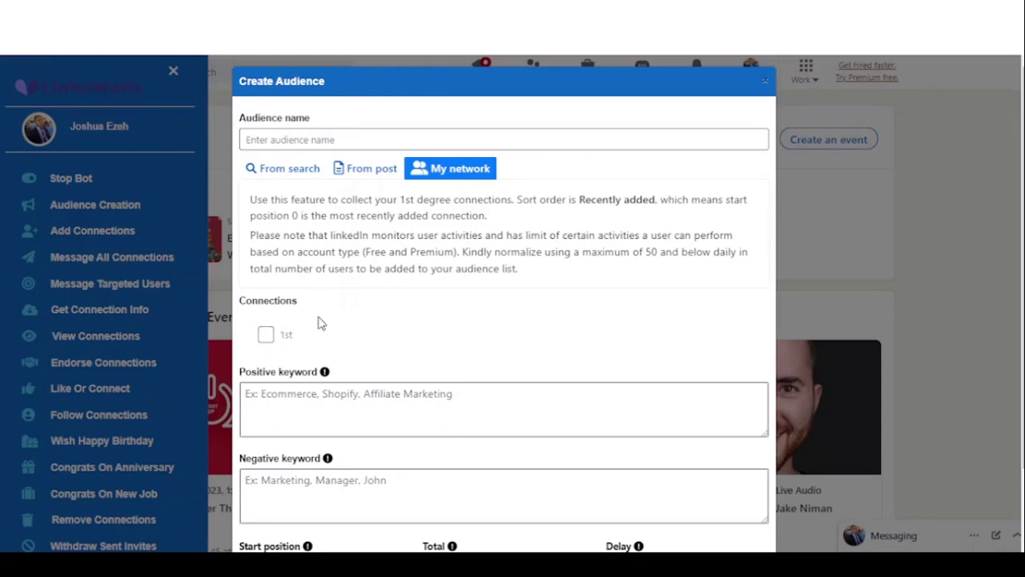
pyautogui.scroll(-1, 318, 340)
pyautogui.click(265, 299)
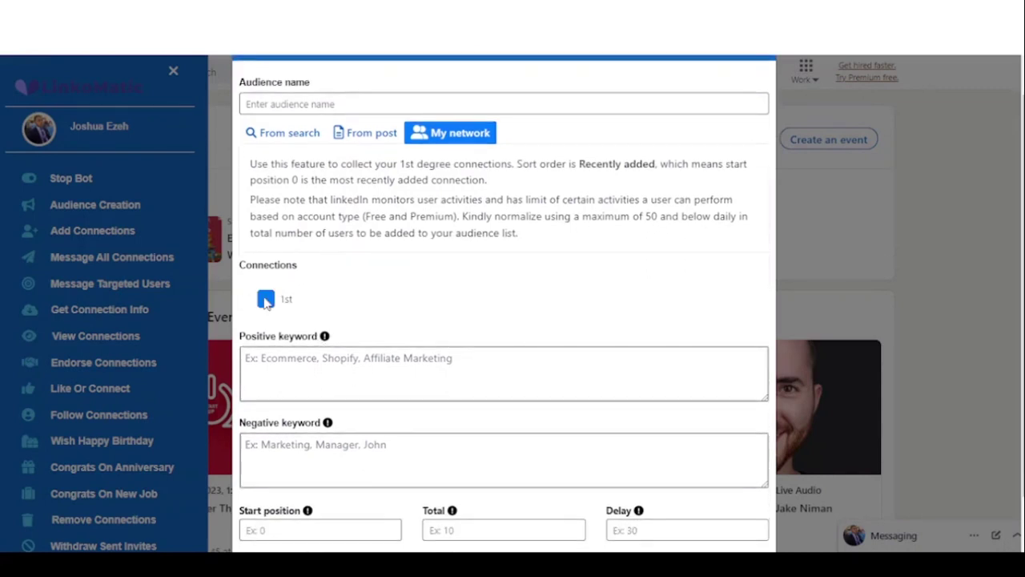
pyautogui.click(321, 382)
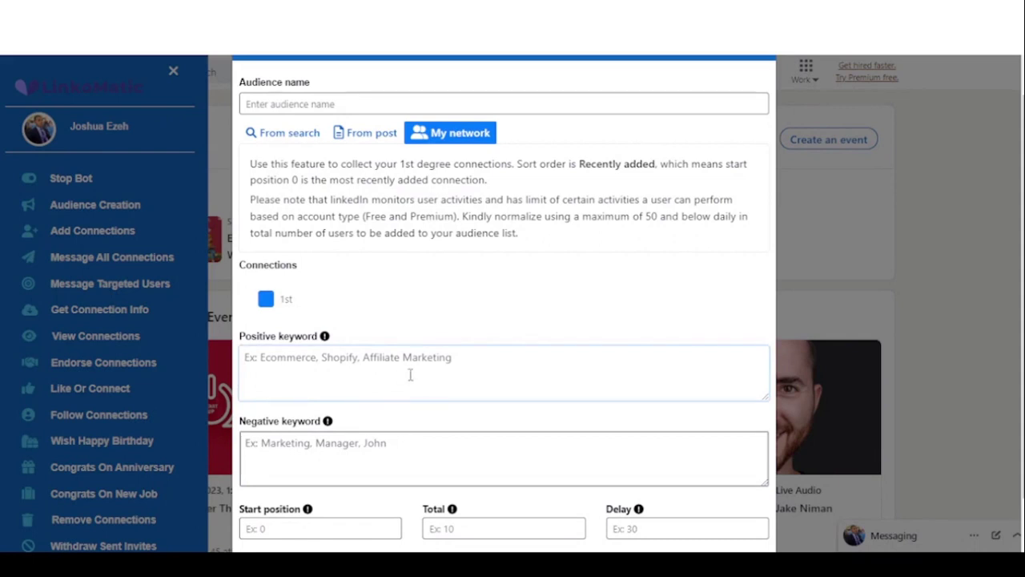
pyautogui.scroll(1, 410, 375)
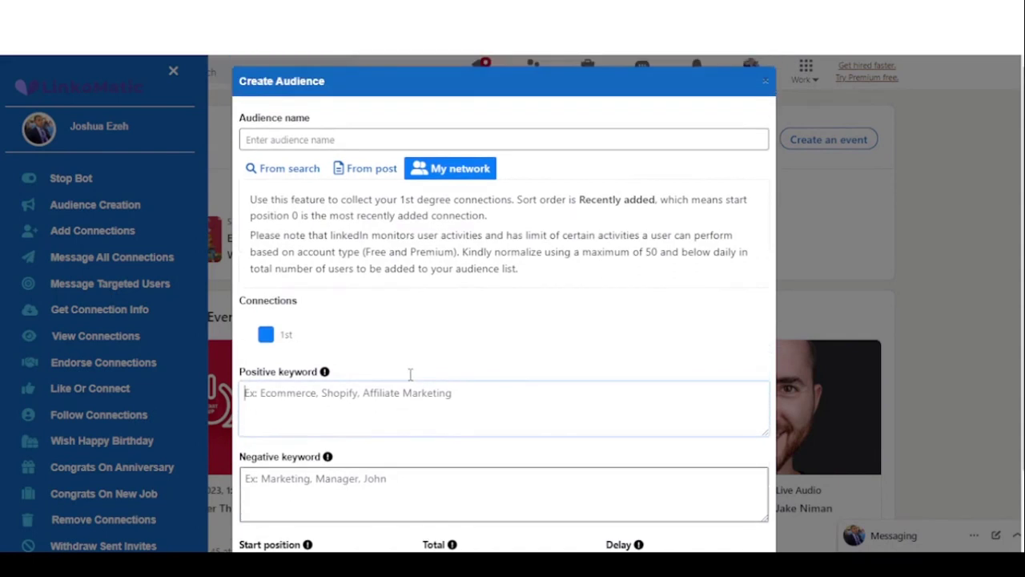
pyautogui.click(378, 182)
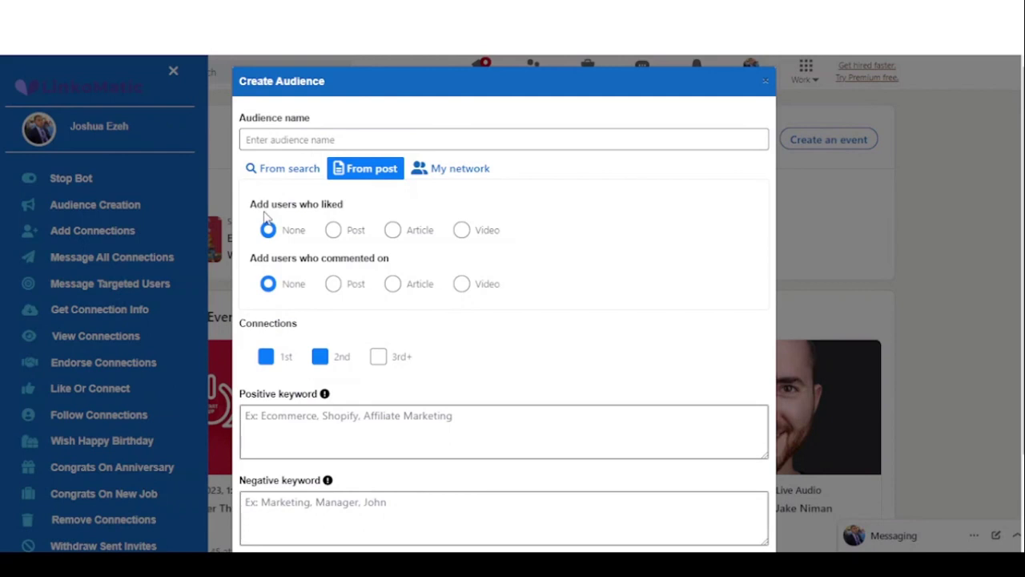
# Step: Try the Post, Article and Video options for collecting users who liked content
pyautogui.click(333, 236)
pyautogui.click(343, 256)
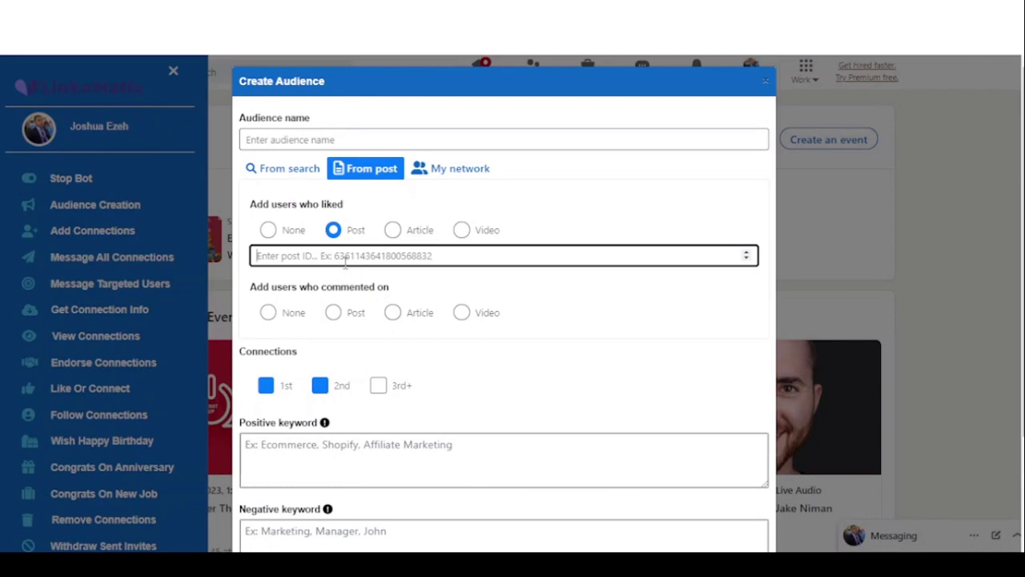
pyautogui.click(419, 239)
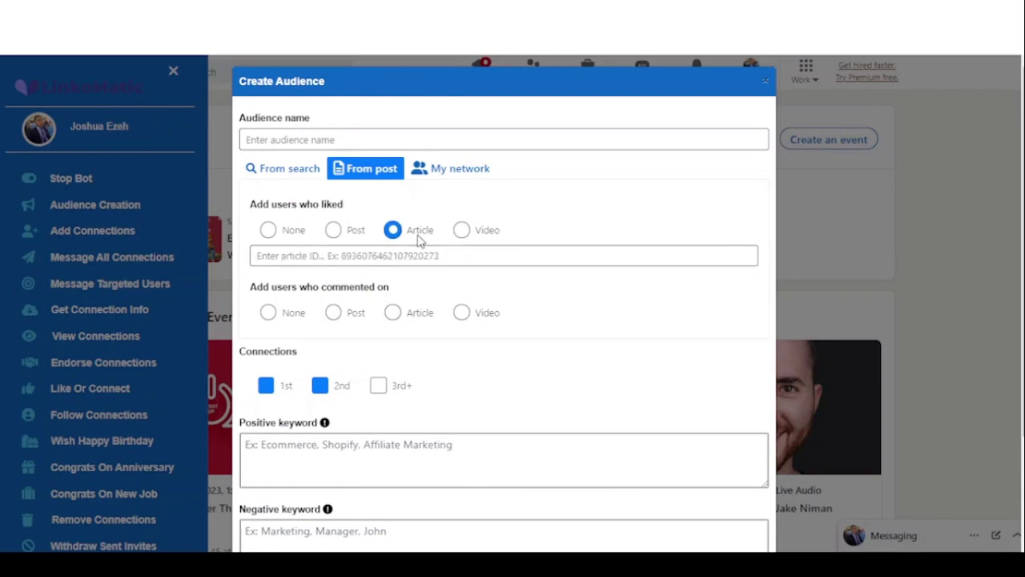
pyautogui.click(477, 240)
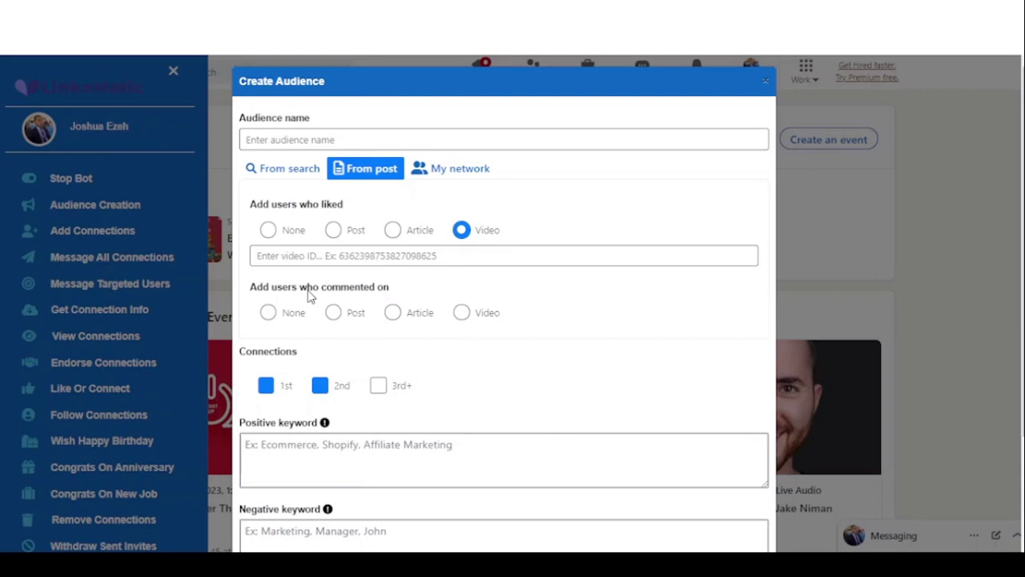
# Step: Try the Post, Article and Video options for commenters, then switch back to From search
pyautogui.click(358, 315)
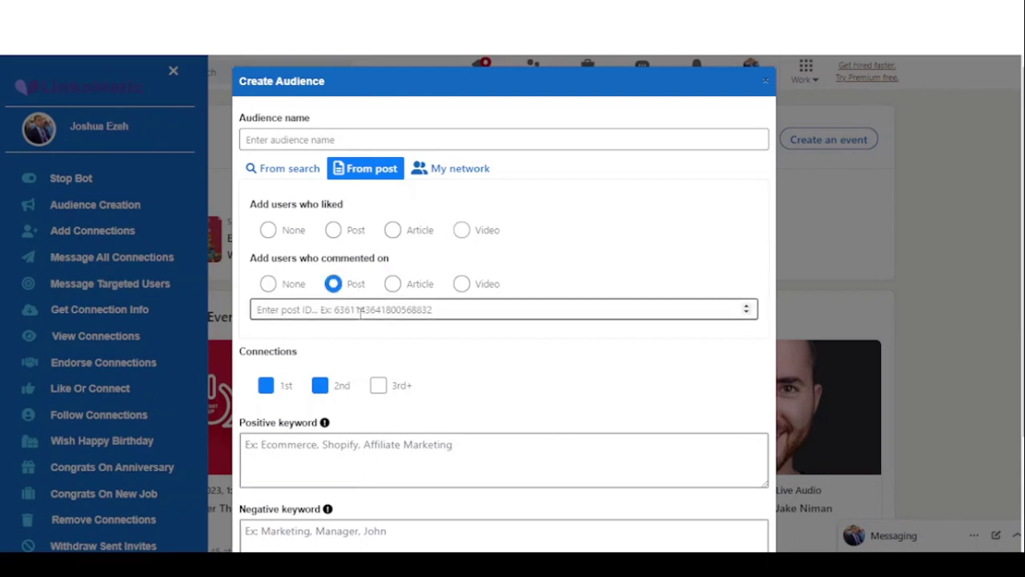
pyautogui.click(426, 285)
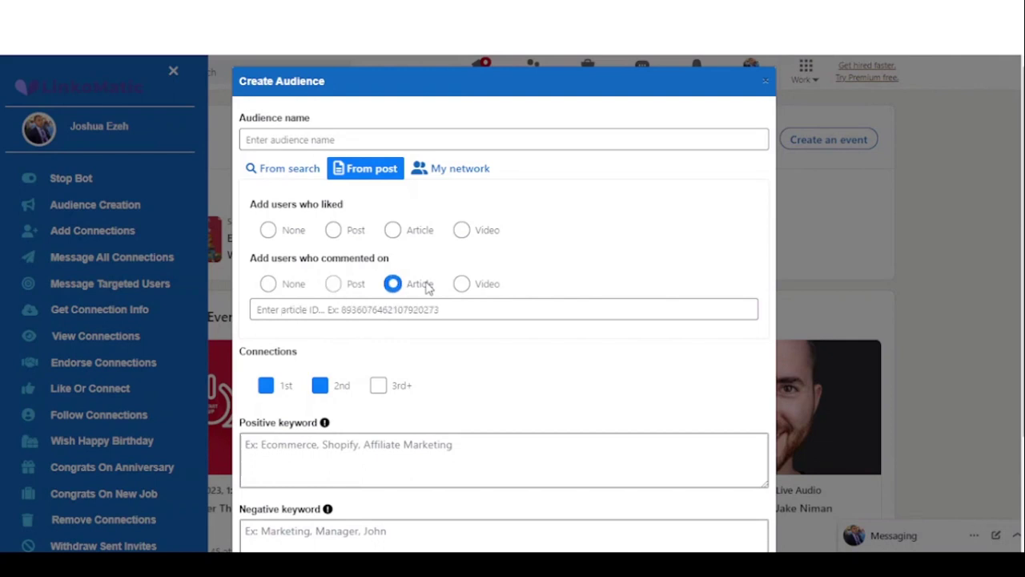
pyautogui.click(483, 288)
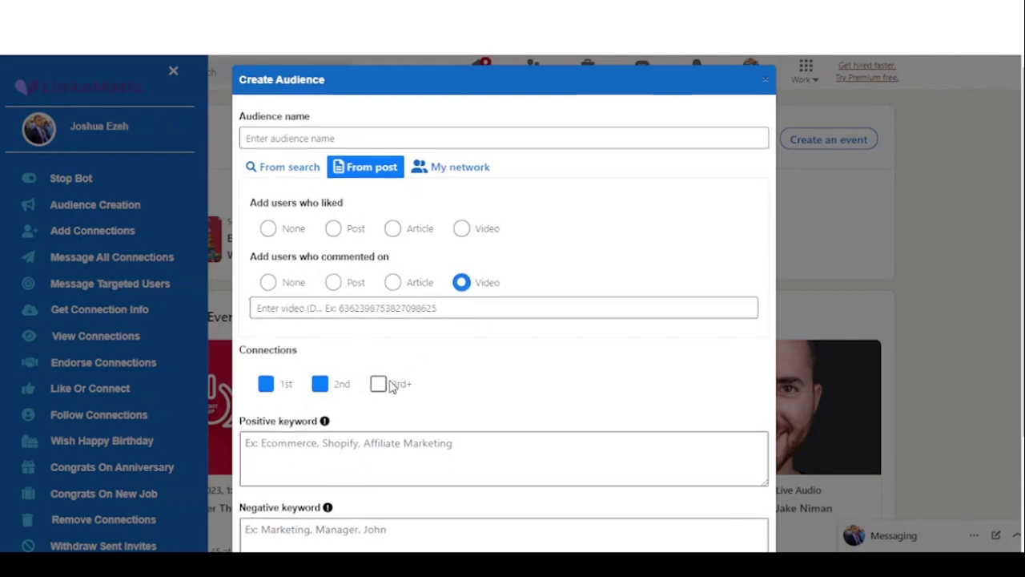
pyautogui.scroll(-1, 390, 386)
pyautogui.scroll(1, 390, 386)
pyautogui.click(284, 174)
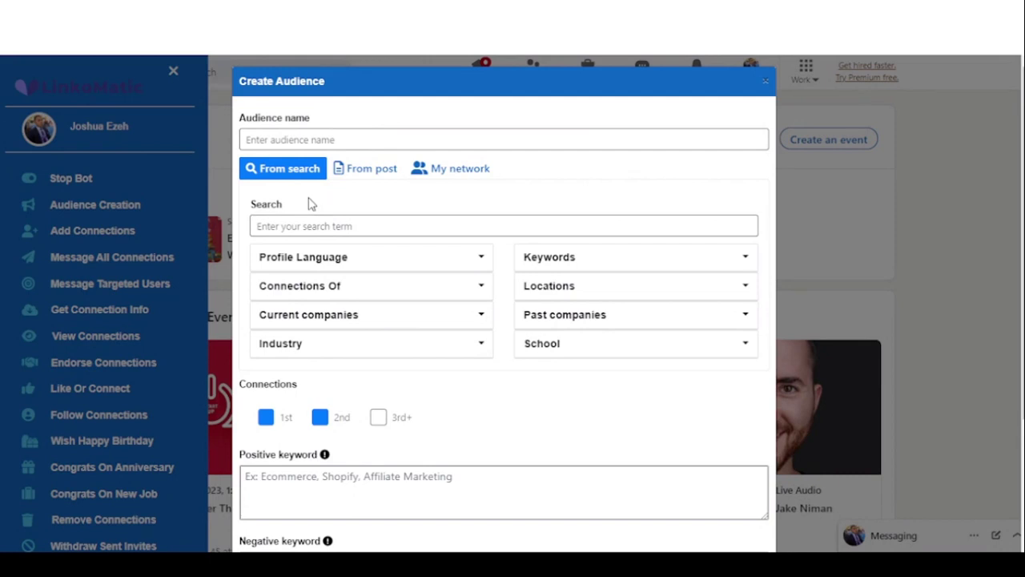
# Step: Name the audience 'Digi Mart' and enter the search term 'digital marketing'
pyautogui.click(324, 134)
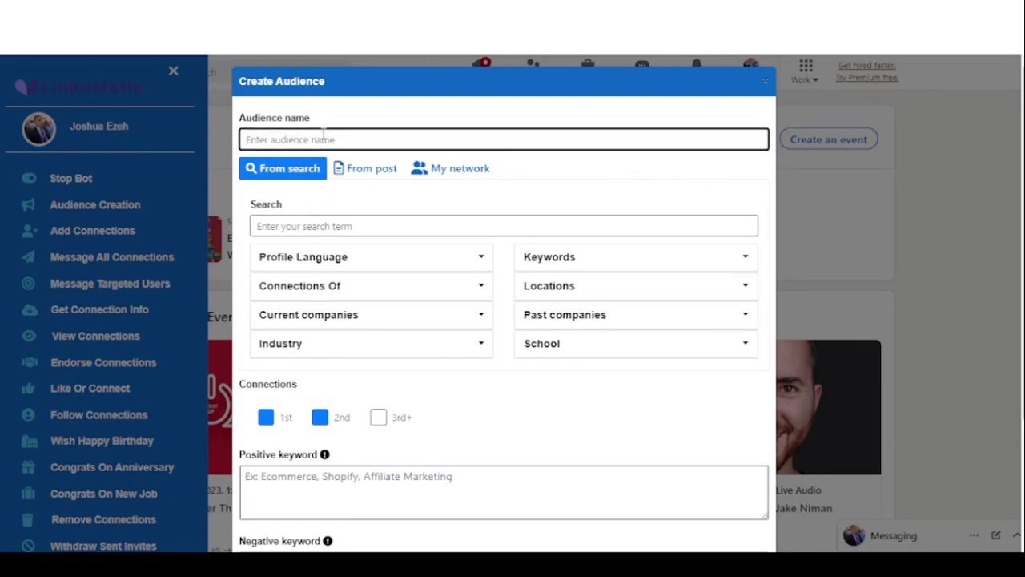
pyautogui.write('Digi Mart')
pyautogui.click(327, 226)
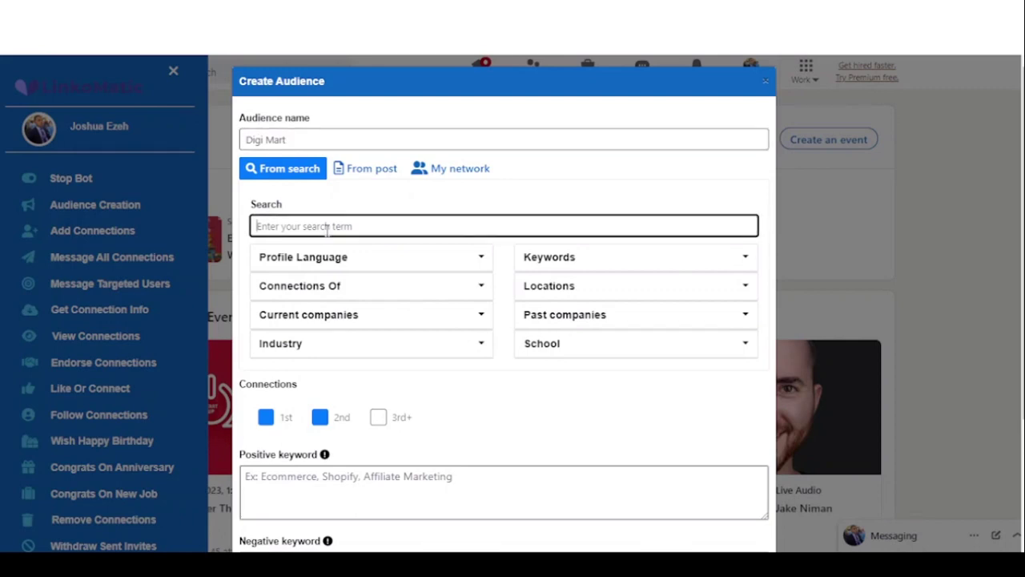
pyautogui.write('digit')
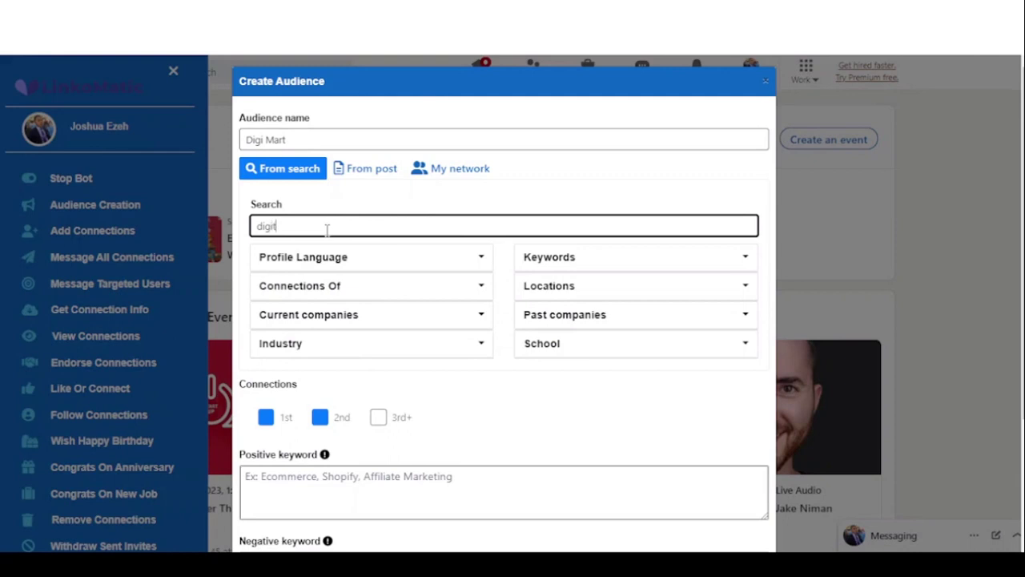
pyautogui.write('al marketing')
pyautogui.click(504, 303)
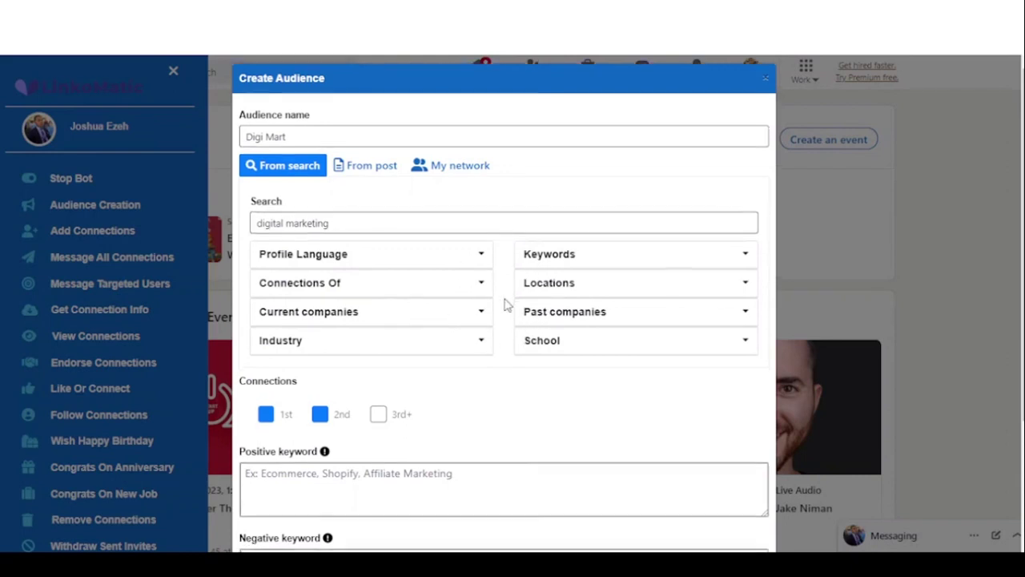
# Step: Search 'english' and add English to the Profile Language filter
pyautogui.scroll(-1, 504, 305)
pyautogui.click(384, 208)
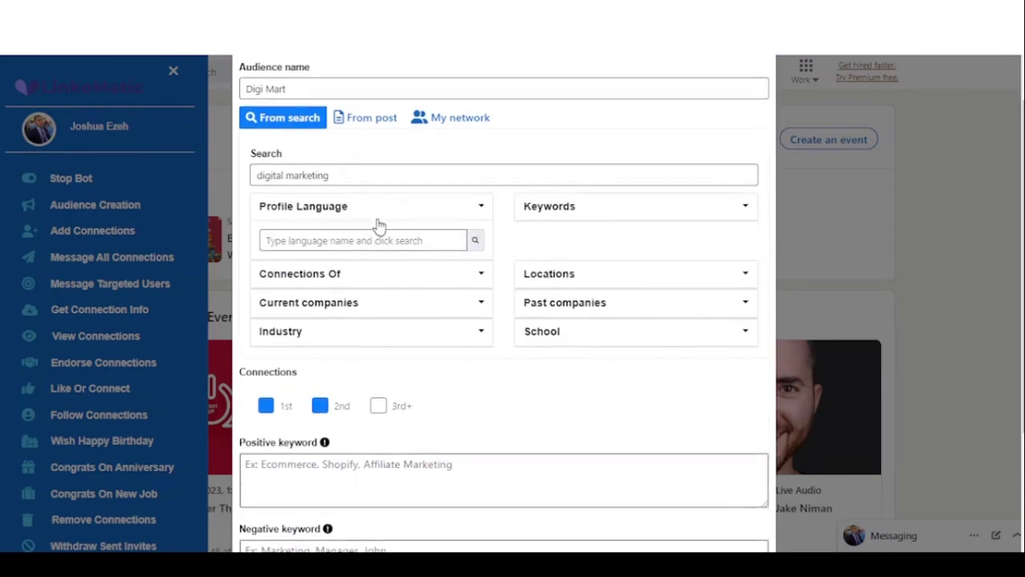
pyautogui.write('english')
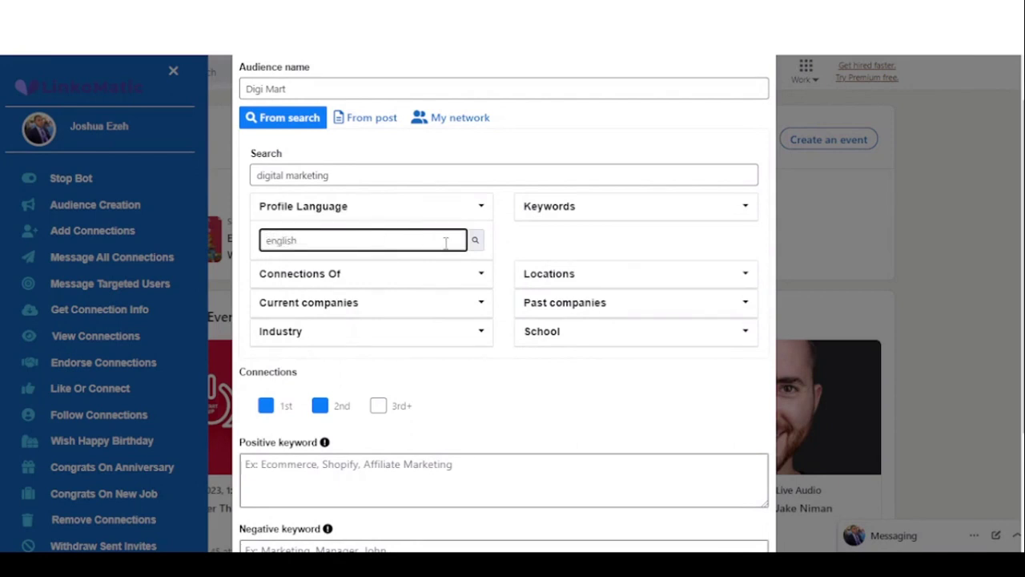
pyautogui.click(476, 242)
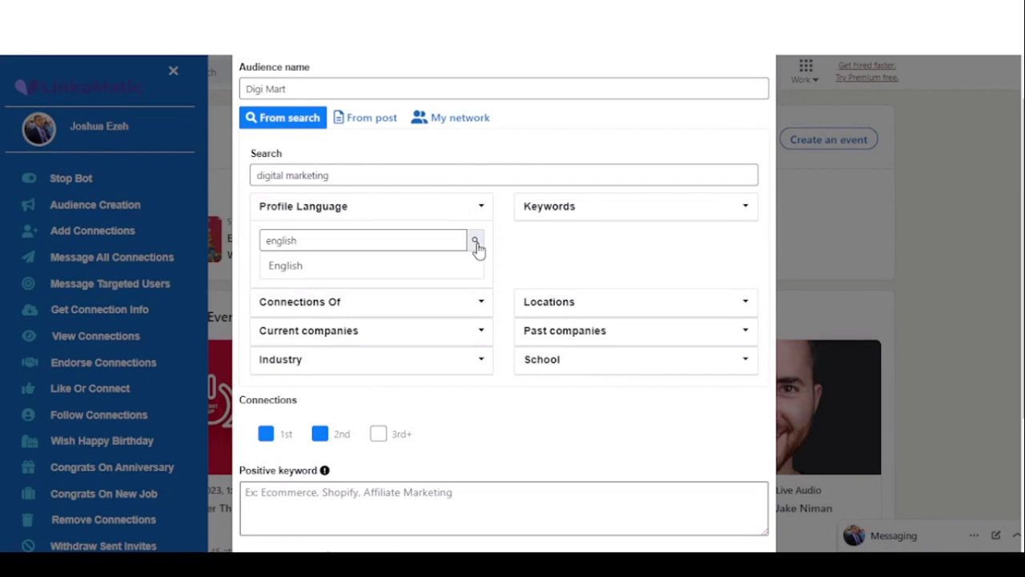
pyautogui.click(423, 270)
# Step: Add French as a second profile language and expand the Keywords filter
pyautogui.click(394, 242)
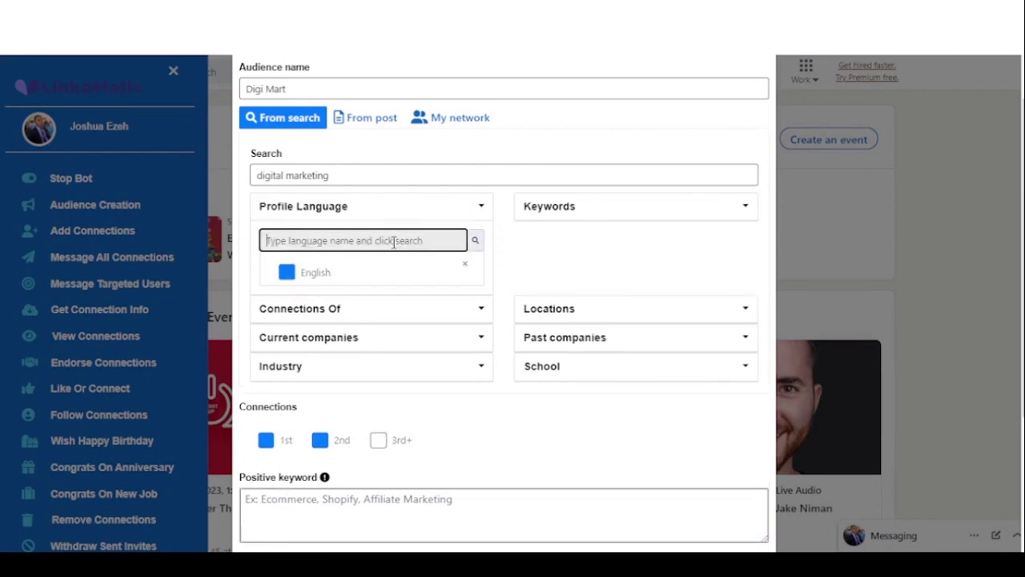
pyautogui.write('fre')
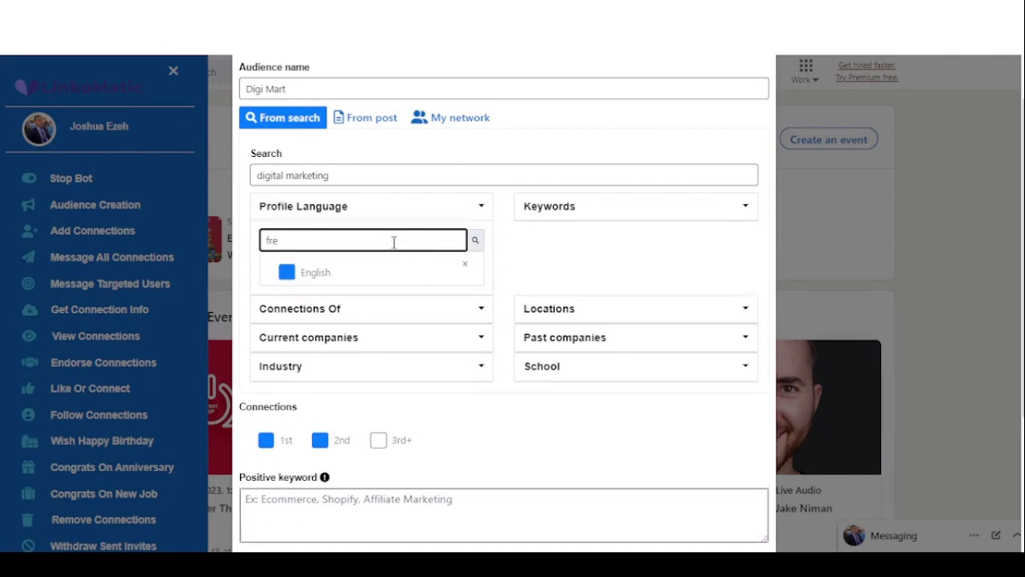
pyautogui.write('nch')
pyautogui.click(476, 242)
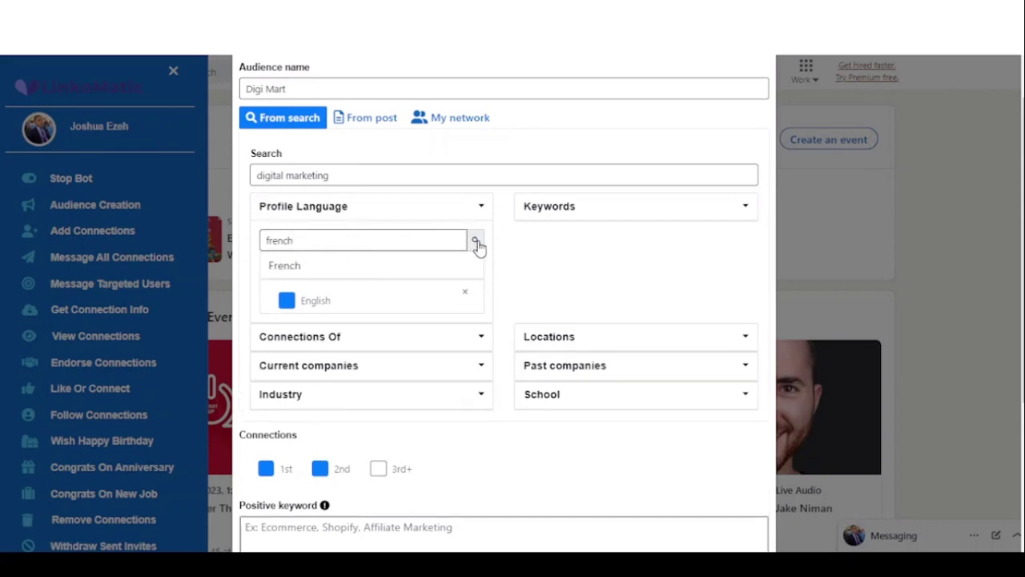
pyautogui.click(386, 272)
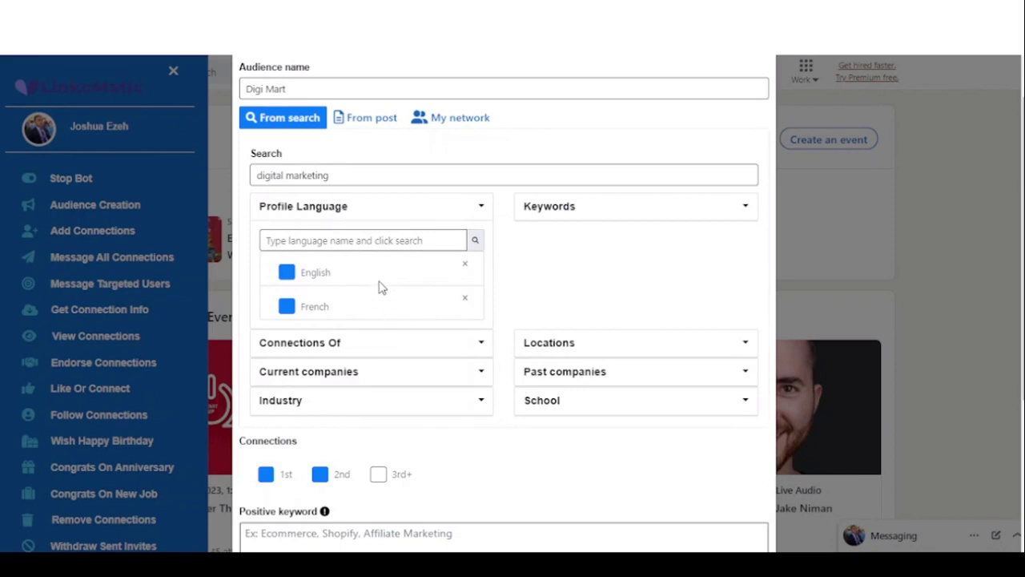
pyautogui.click(589, 215)
# Step: Leave the name, title, company and school keywords empty, collapse Keywords, and expand Connections Of
pyautogui.click(574, 241)
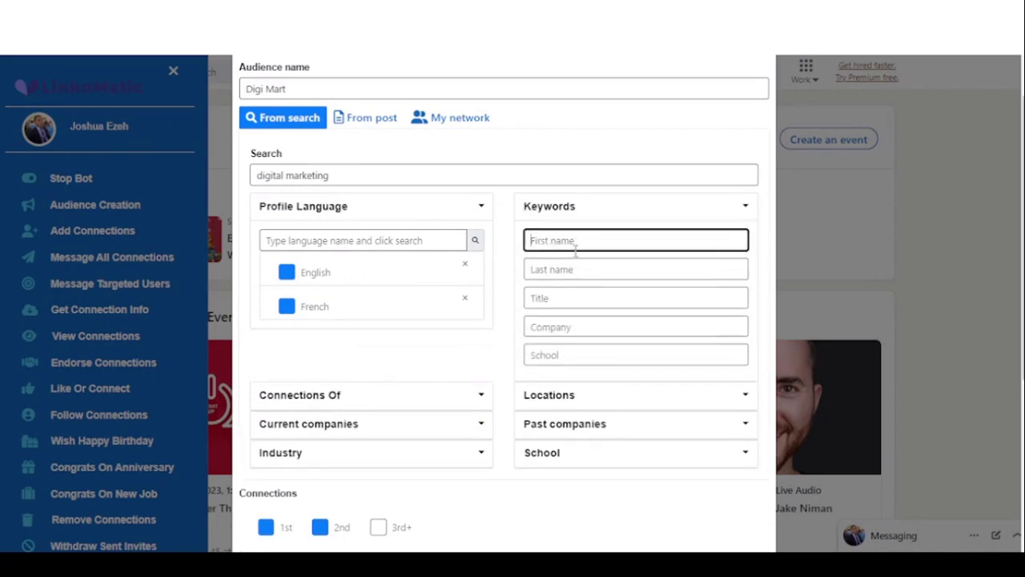
pyautogui.click(577, 269)
pyautogui.click(576, 298)
pyautogui.click(577, 326)
pyautogui.click(577, 355)
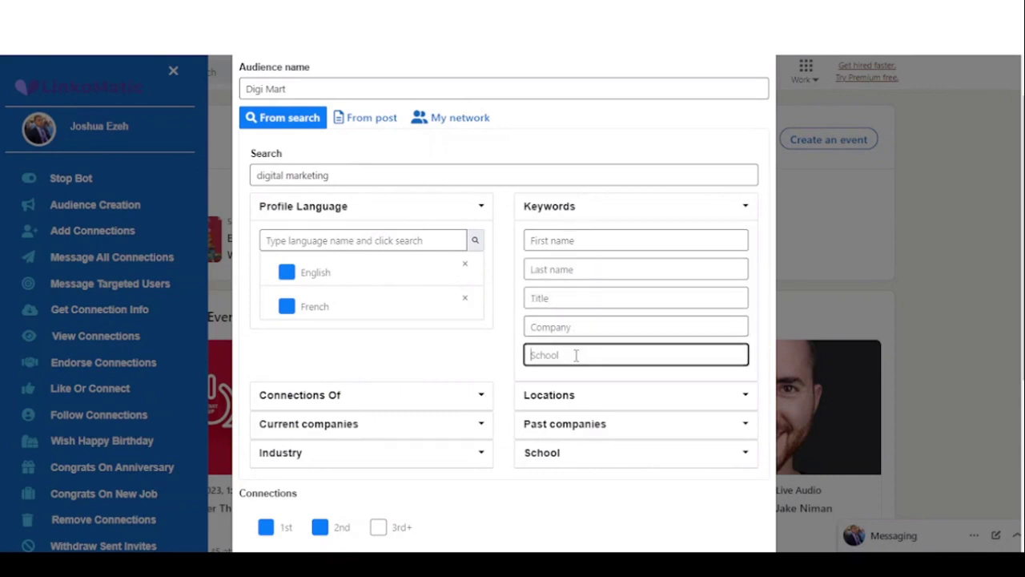
pyautogui.click(576, 216)
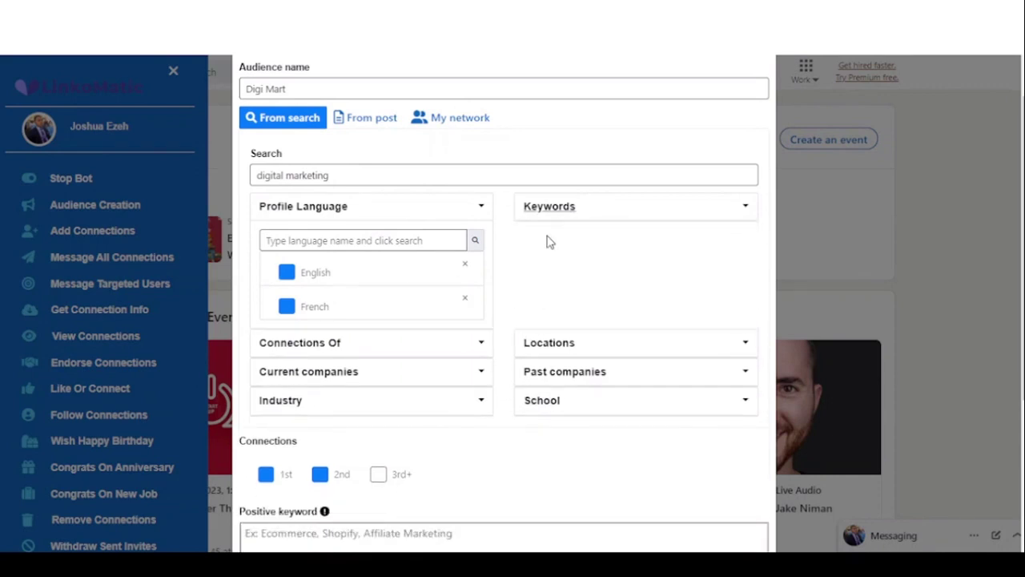
pyautogui.click(424, 344)
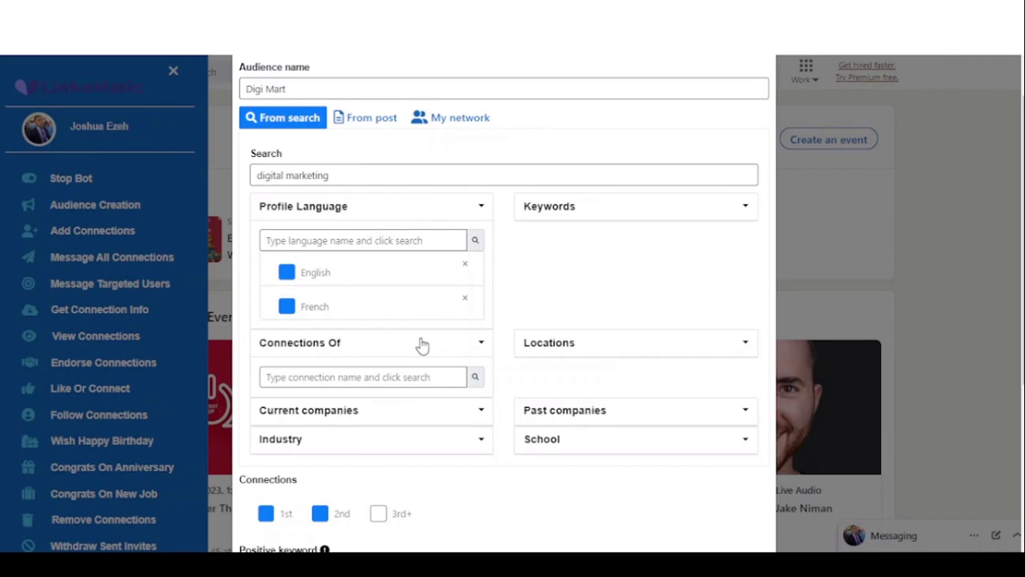
pyautogui.click(407, 380)
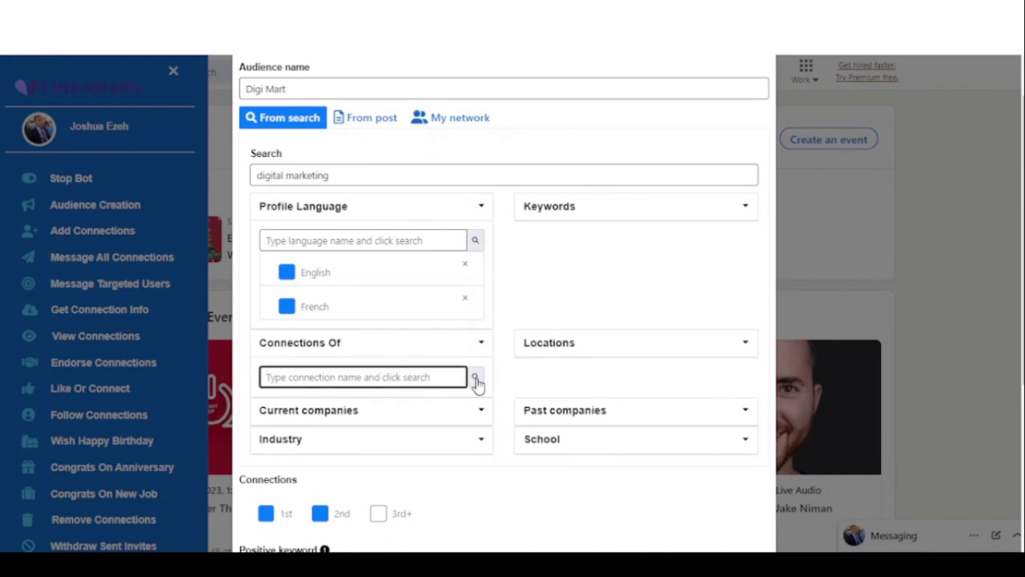
# Step: Search Connections Of for a contact by name and add the matching connection
pyautogui.write('aina')
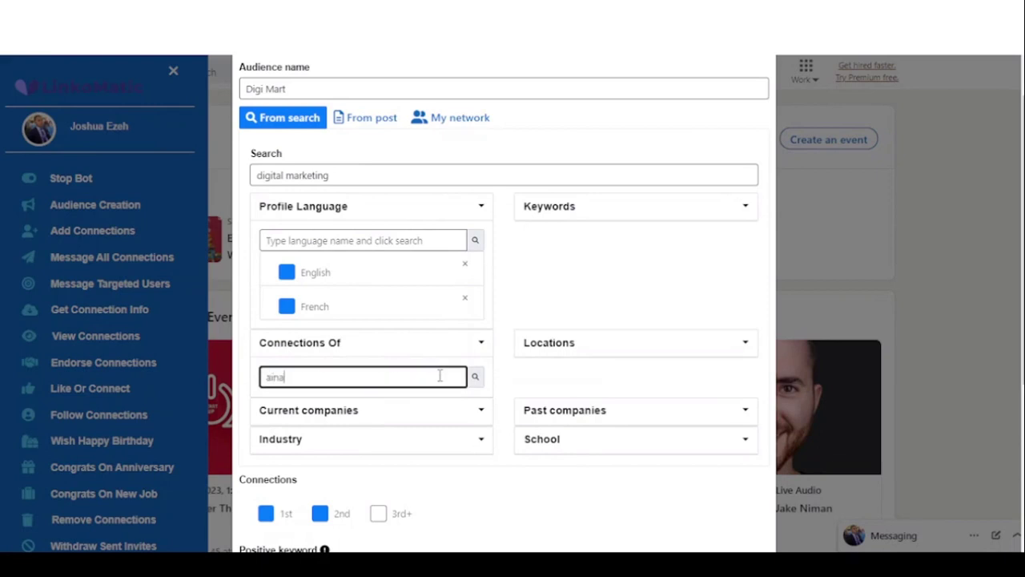
pyautogui.click(474, 377)
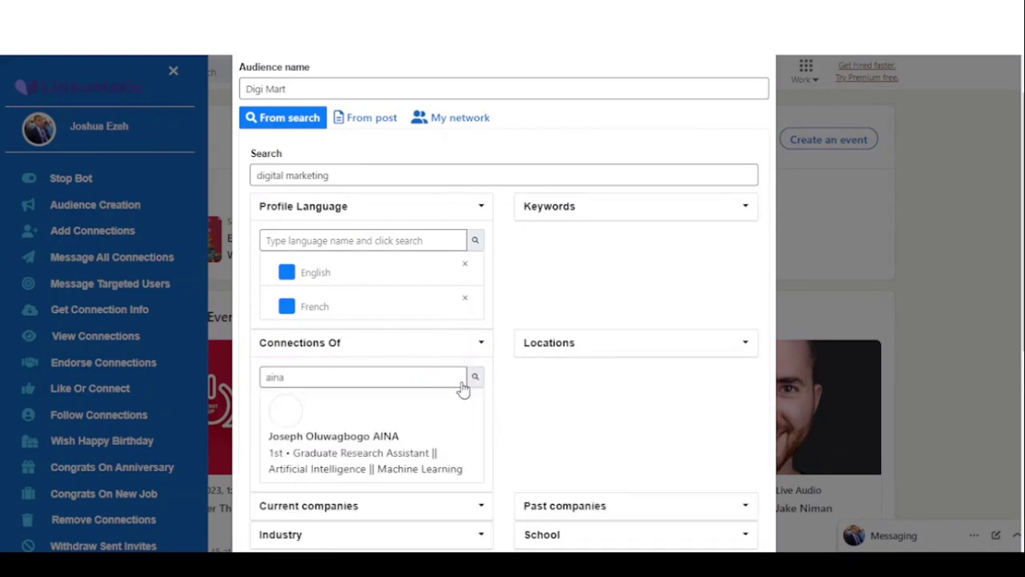
pyautogui.click(387, 450)
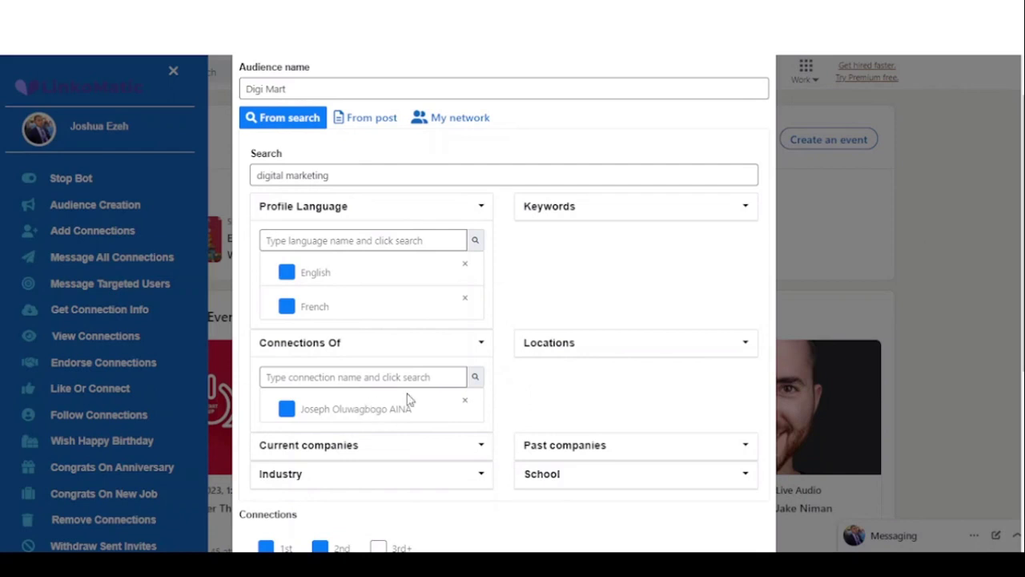
# Step: Collapse Connections Of and open the Locations filter's search box
pyautogui.click(443, 345)
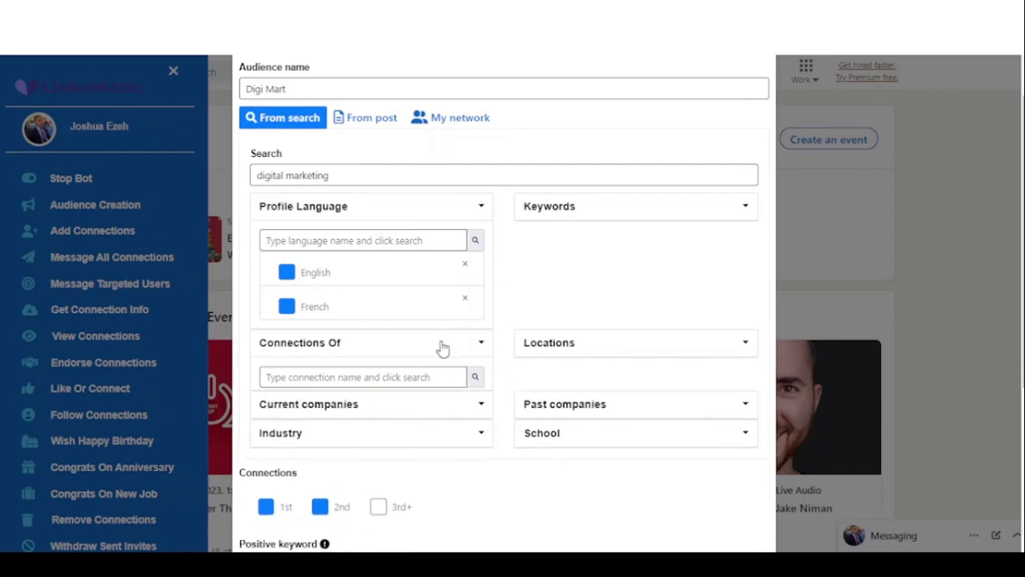
pyautogui.click(556, 340)
pyautogui.click(563, 377)
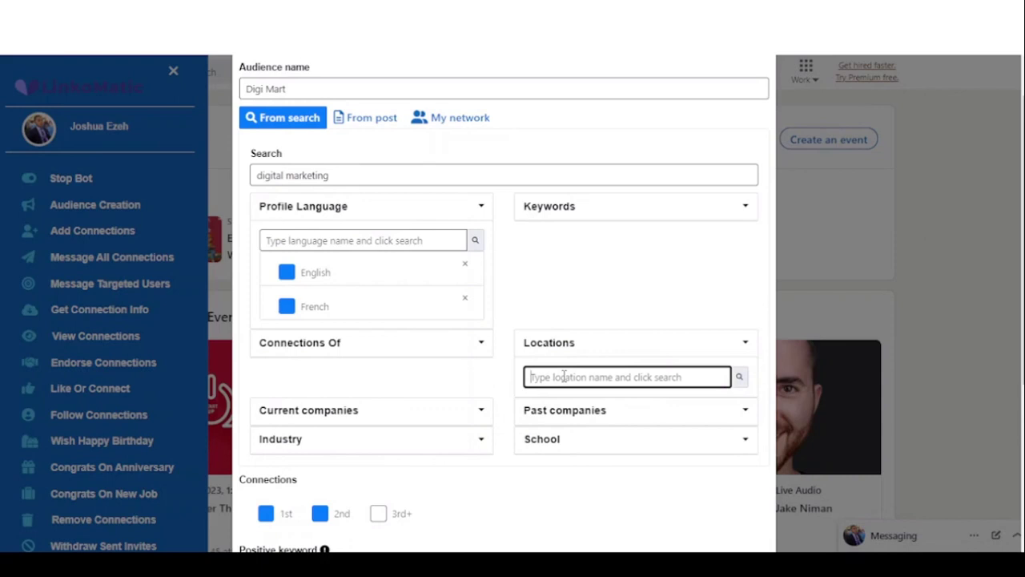
# Step: Search 'cana' and add Canada to the Locations filter
pyautogui.write('canada')
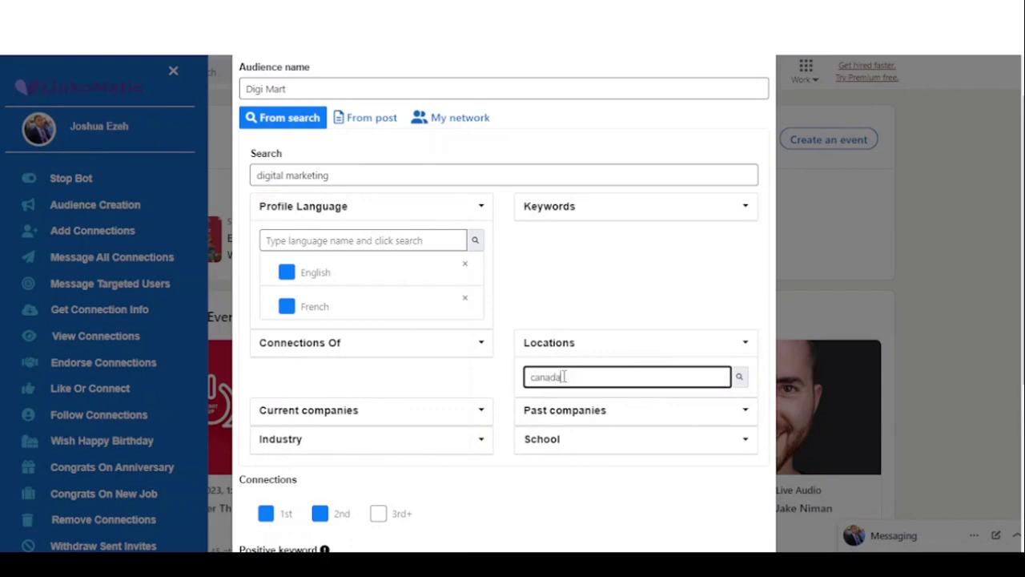
pyautogui.click(738, 377)
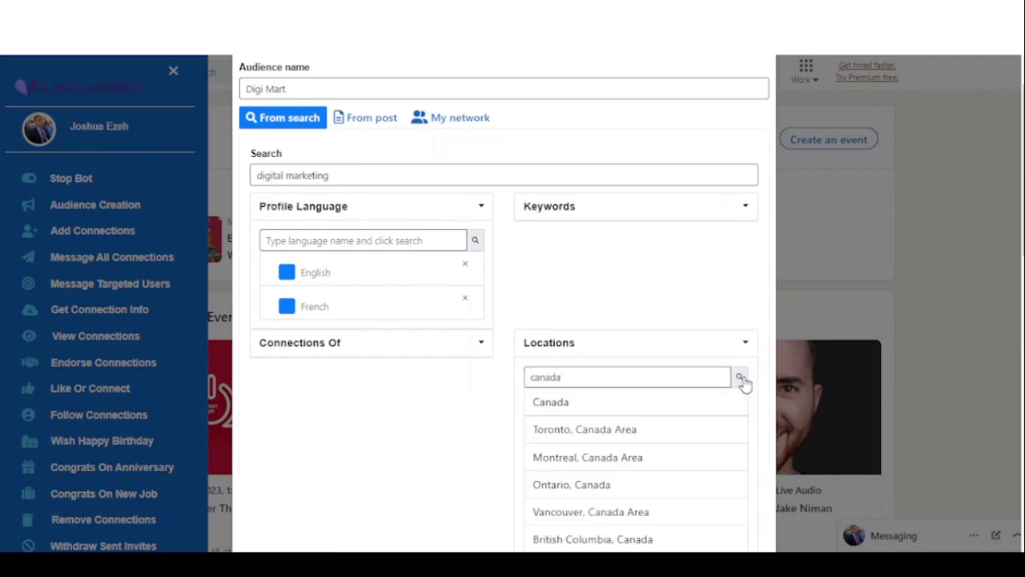
pyautogui.scroll(-4, 654, 421)
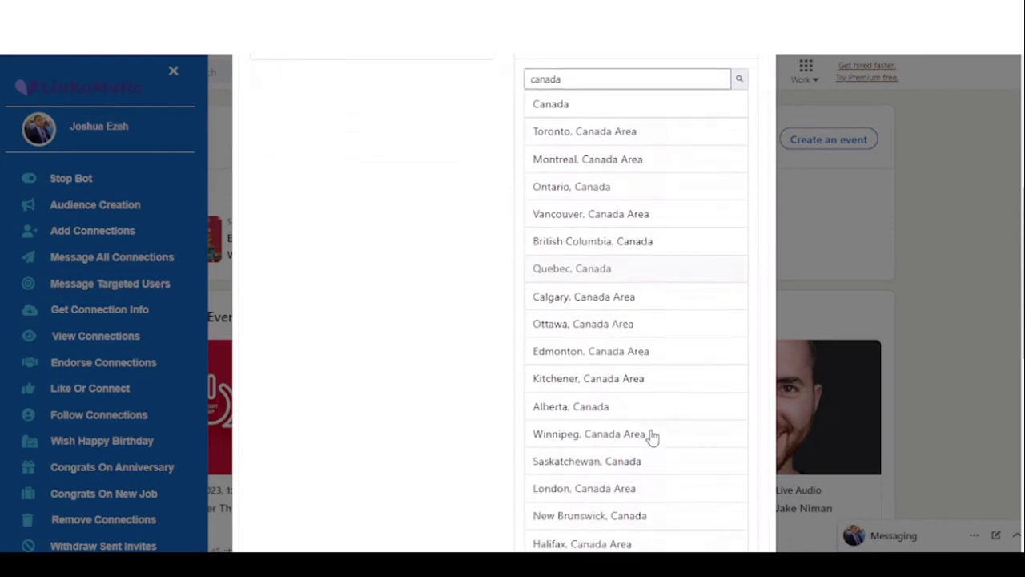
pyautogui.scroll(-1, 653, 435)
pyautogui.scroll(4, 653, 435)
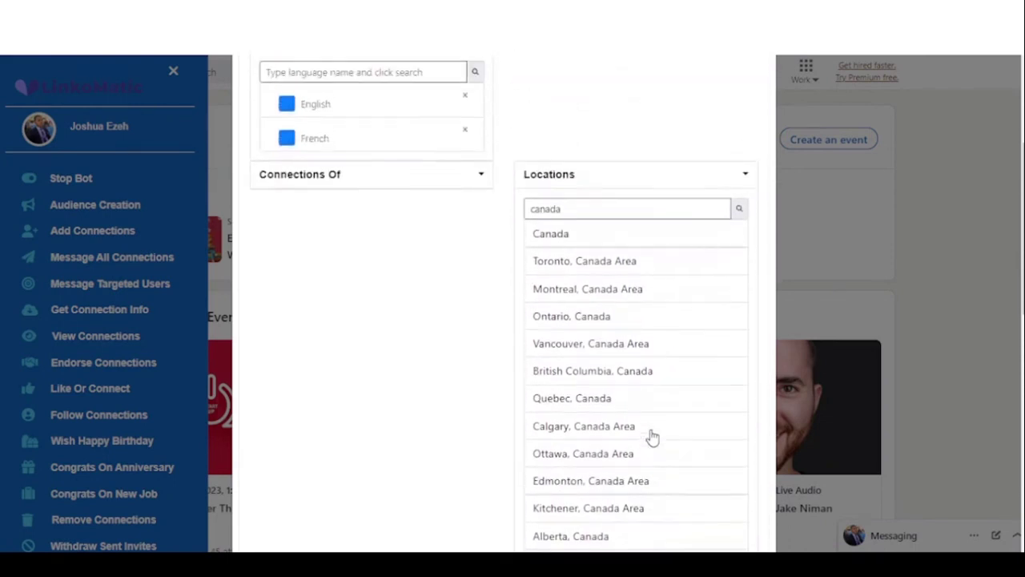
pyautogui.click(585, 281)
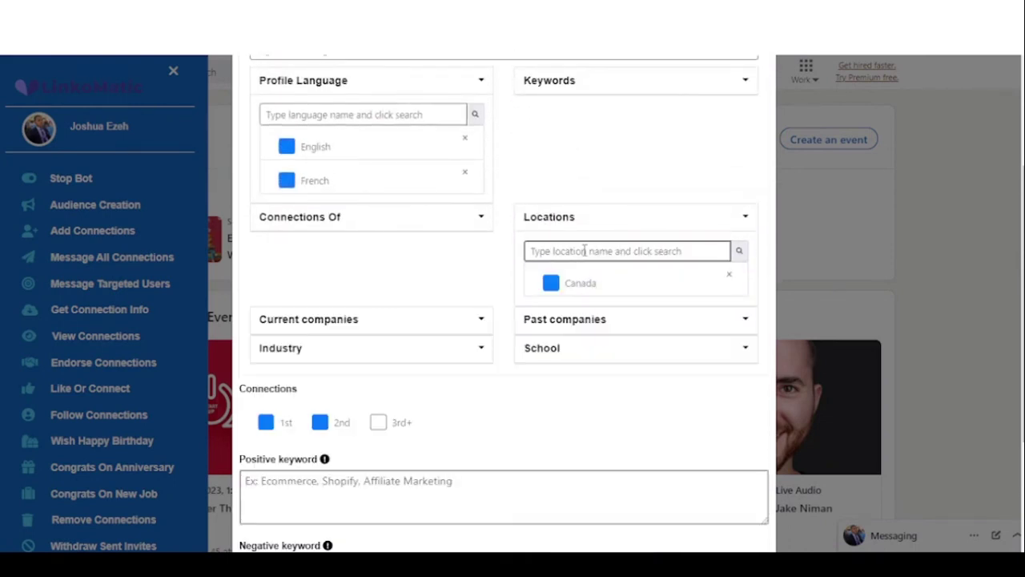
# Step: Search 'united state' and add United States as a second location
pyautogui.write('un')
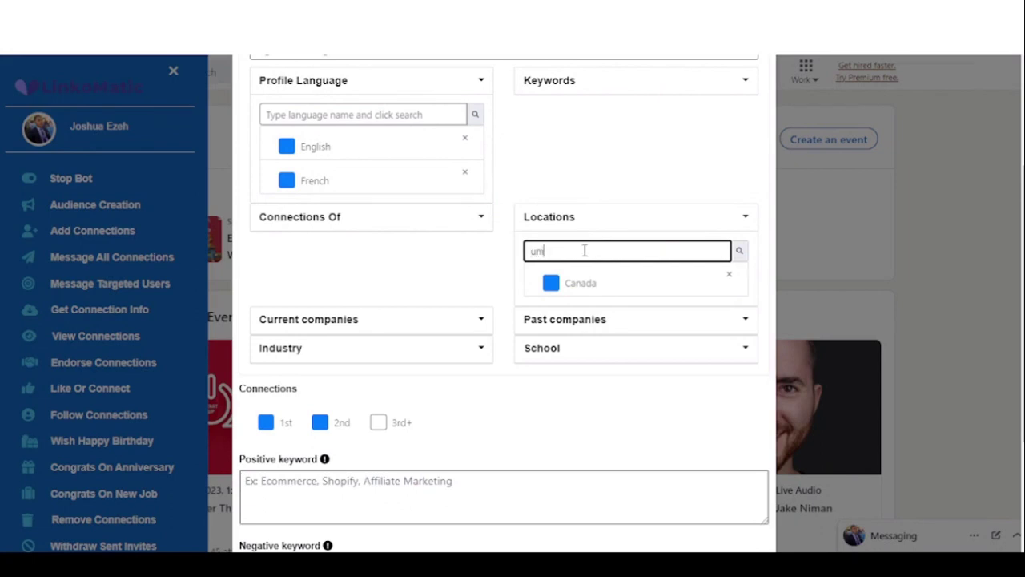
pyautogui.write('ited state')
pyautogui.click(738, 257)
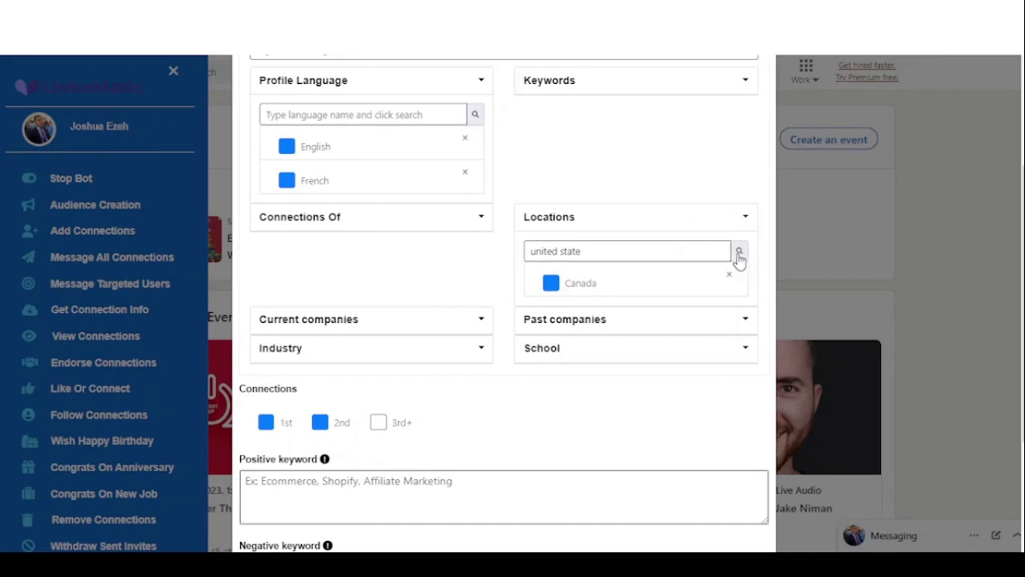
pyautogui.click(656, 287)
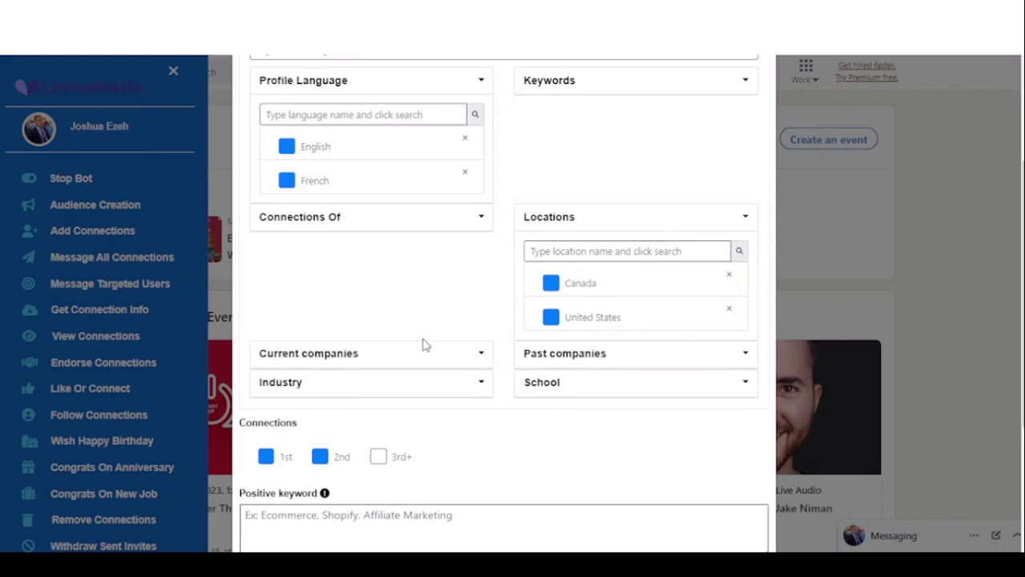
# Step: Expand and collapse the Past companies and Current companies filters without entering values
pyautogui.click(554, 357)
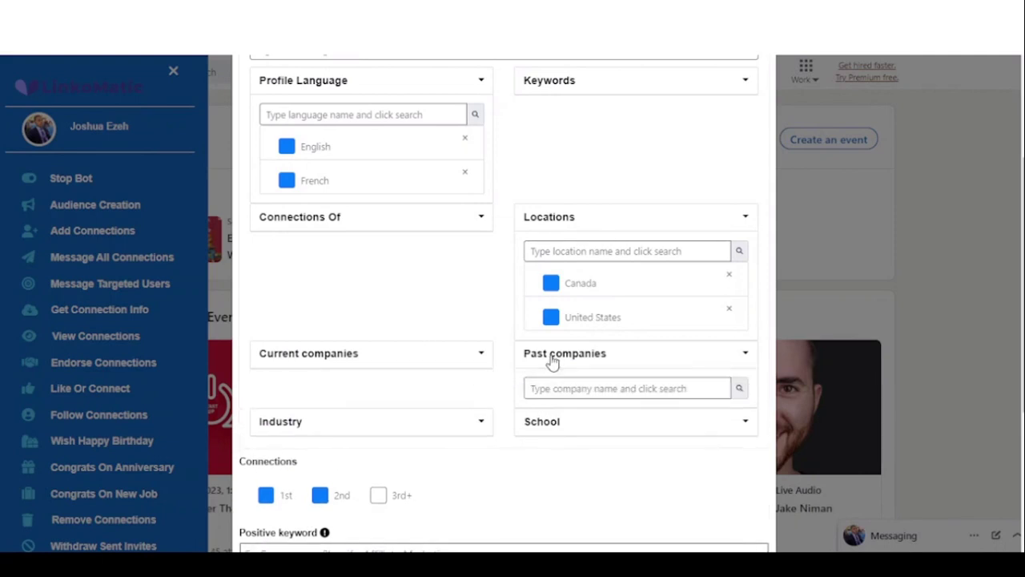
pyautogui.click(555, 387)
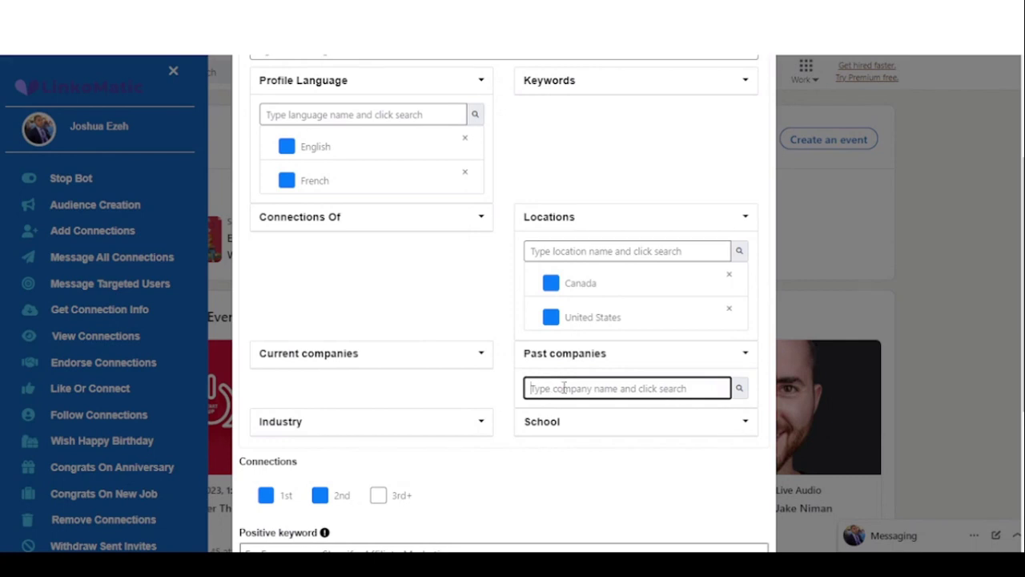
pyautogui.click(589, 354)
pyautogui.click(446, 358)
pyautogui.click(357, 388)
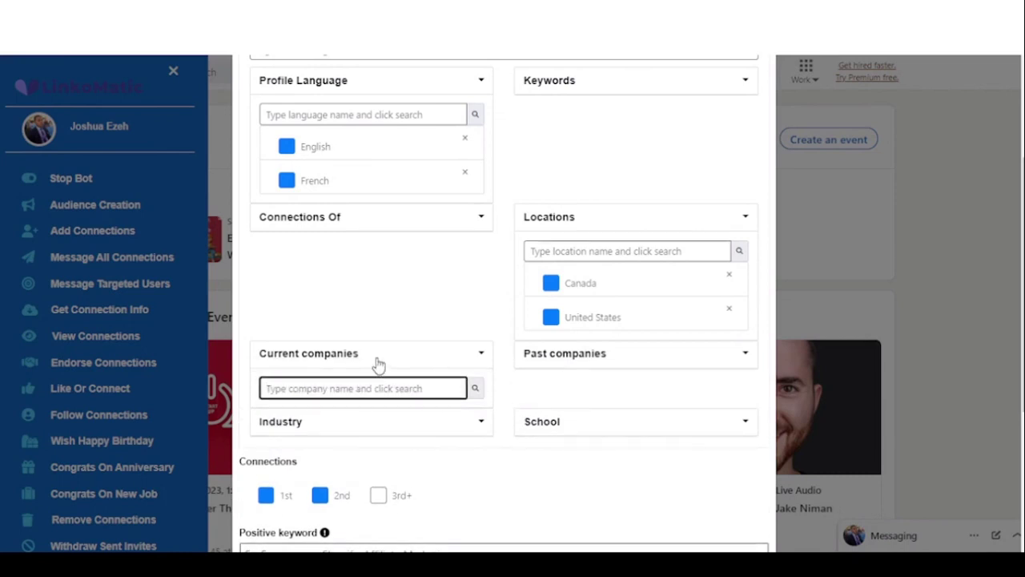
pyautogui.click(377, 362)
# Step: Leave the Industry and School filters empty and tick 3rd+ connections
pyautogui.click(395, 390)
pyautogui.click(399, 417)
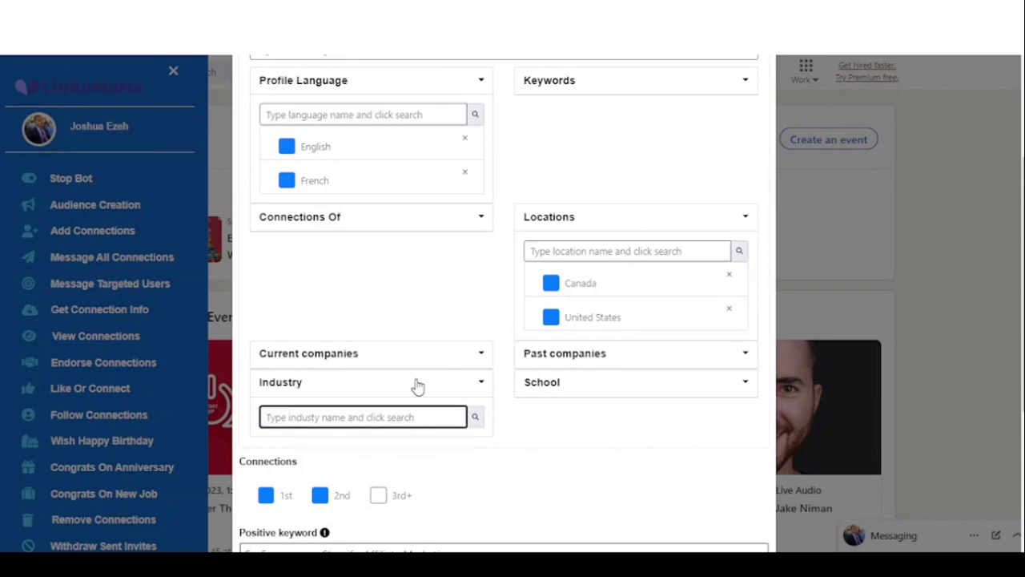
pyautogui.click(416, 385)
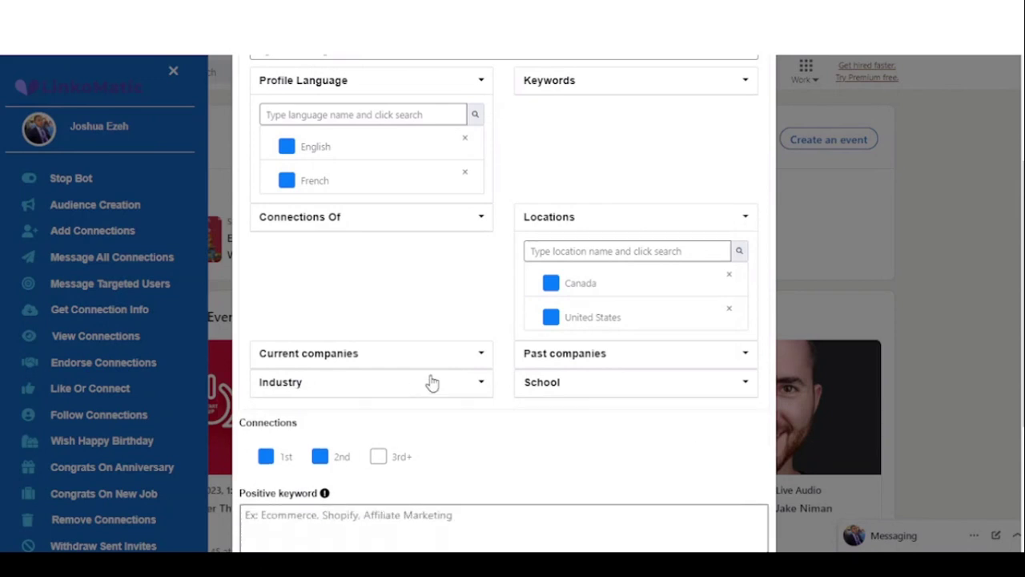
pyautogui.click(557, 384)
pyautogui.click(563, 418)
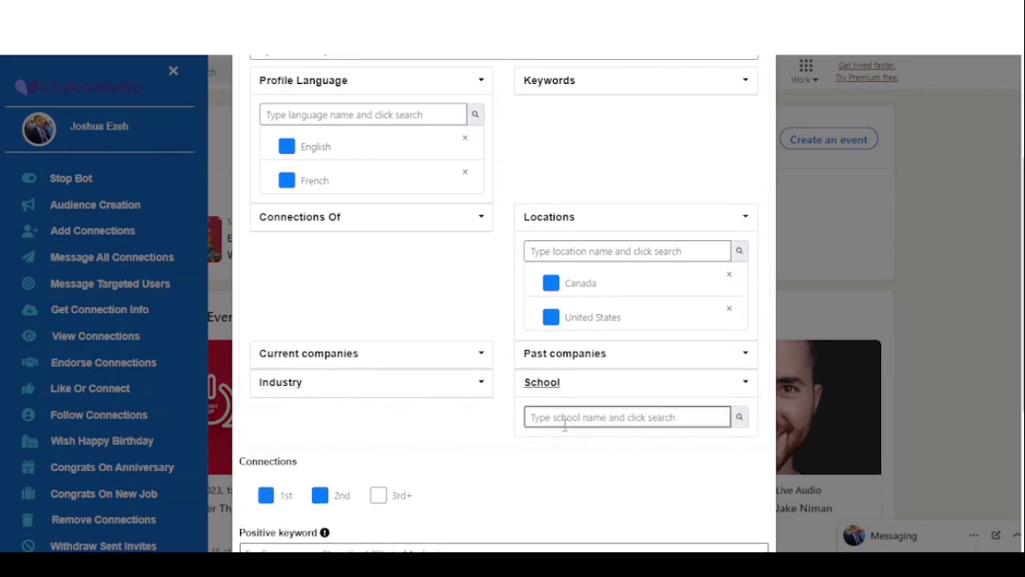
pyautogui.click(563, 391)
pyautogui.scroll(-2, 562, 391)
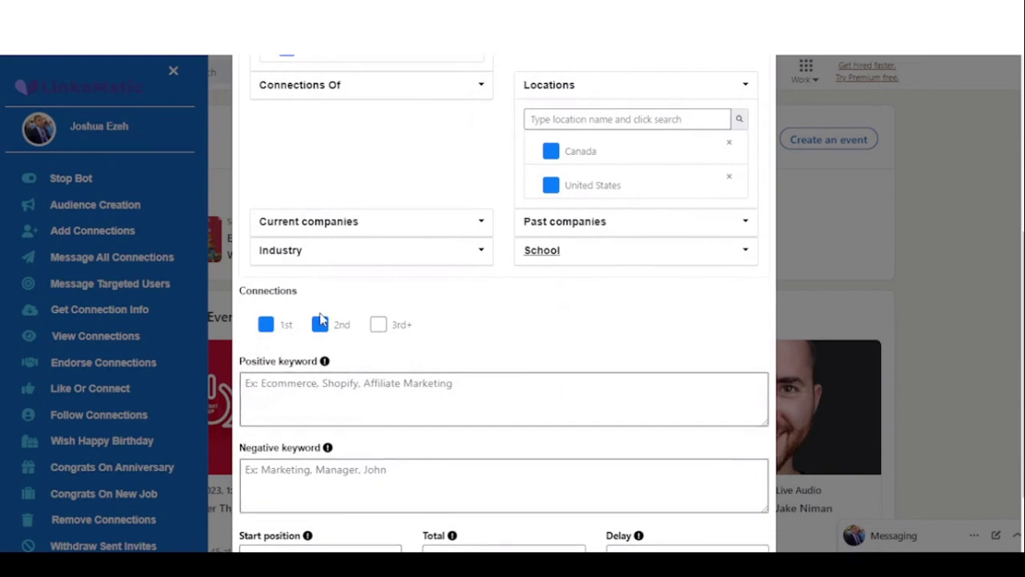
pyautogui.click(378, 326)
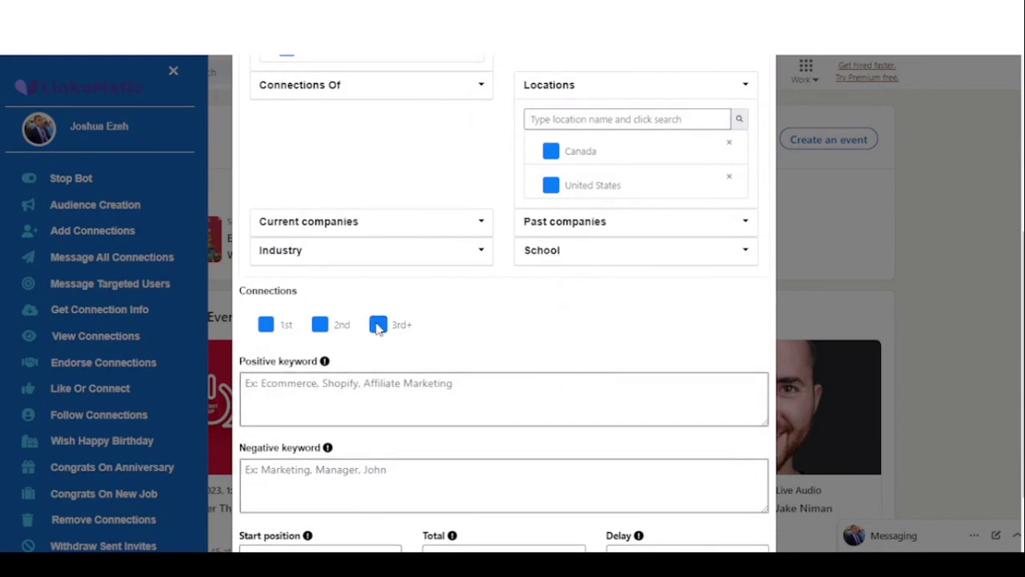